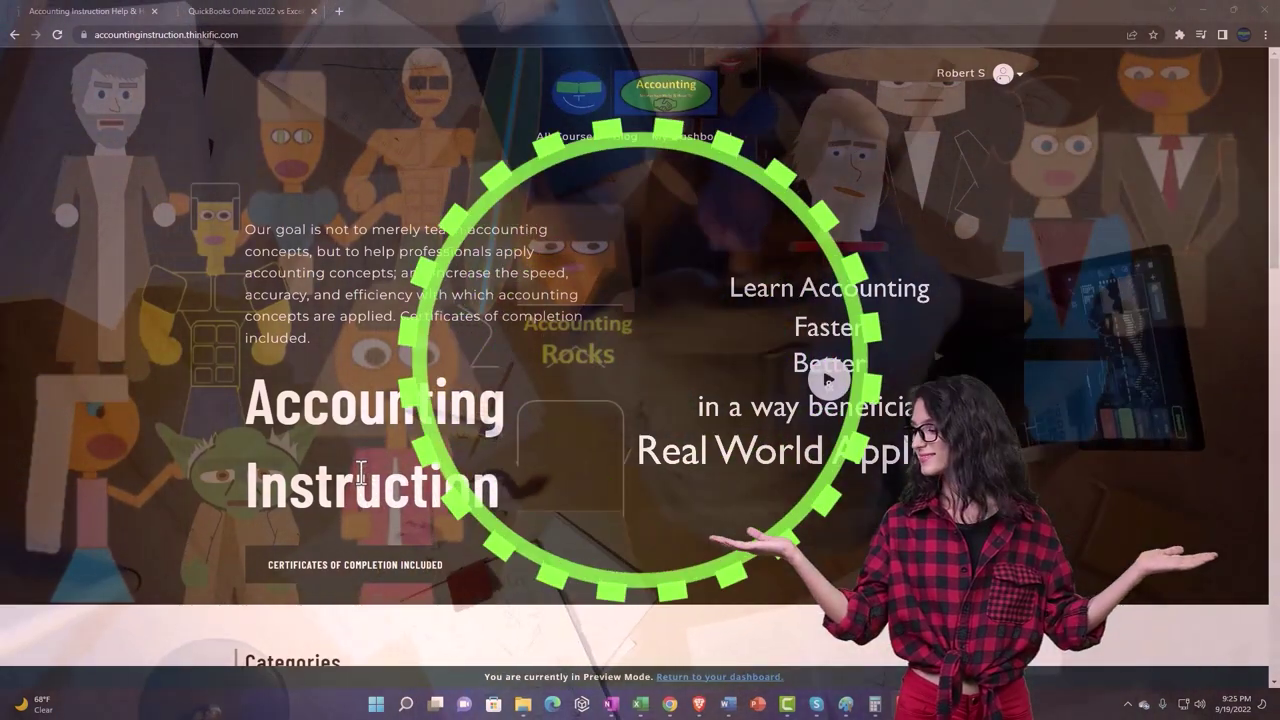
- Browse the Accounting Instruction course categories and examine the section list of the QuickBooks Online 2022 vs Excel course
{"action": "scroll", "coordinate": [178, 555], "scroll_direction": "down", "scroll_amount": 4}
{"action": "scroll", "coordinate": [176, 546], "scroll_direction": "down", "scroll_amount": 3}
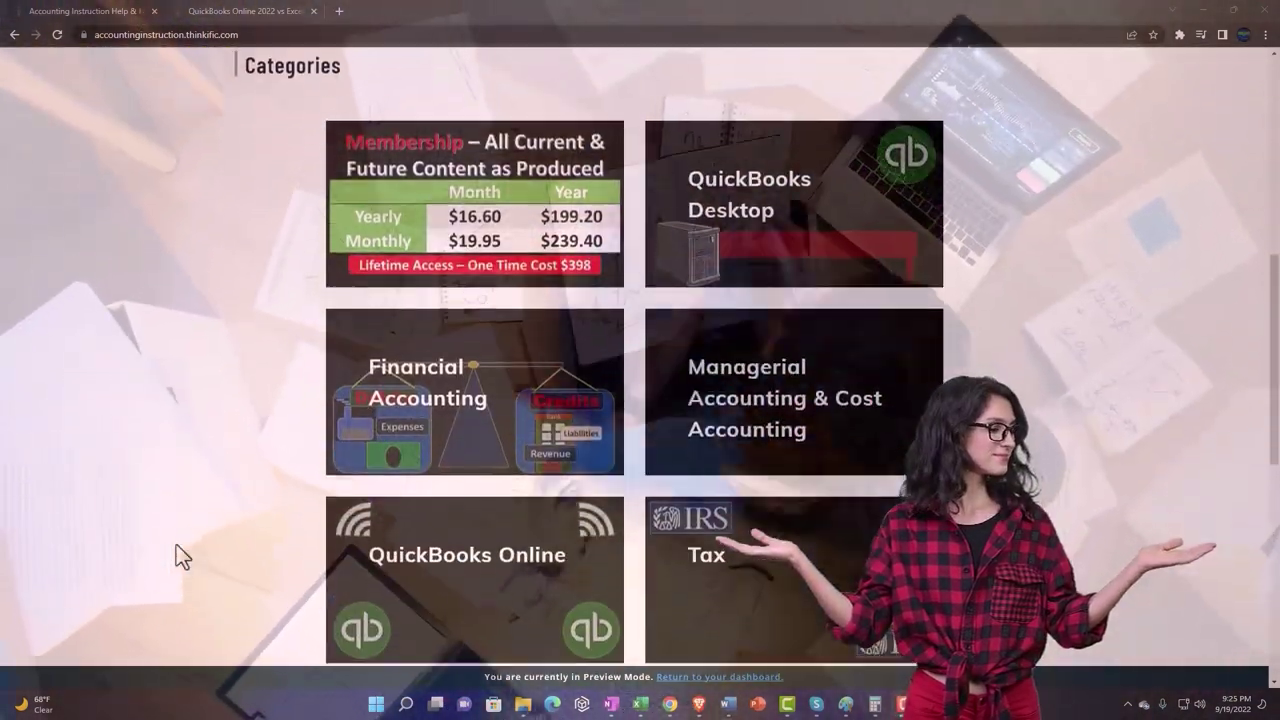
{"action": "scroll", "coordinate": [176, 546], "scroll_direction": "down", "scroll_amount": 5}
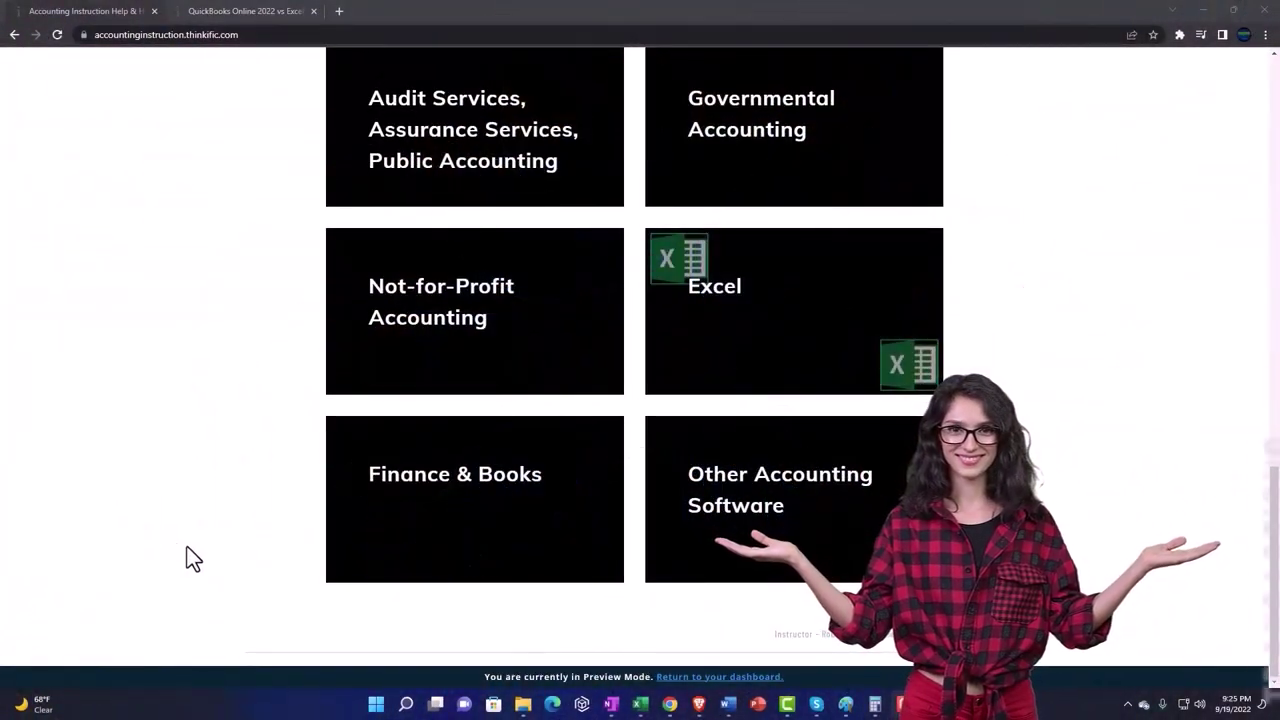
{"action": "left_click", "coordinate": [228, 11]}
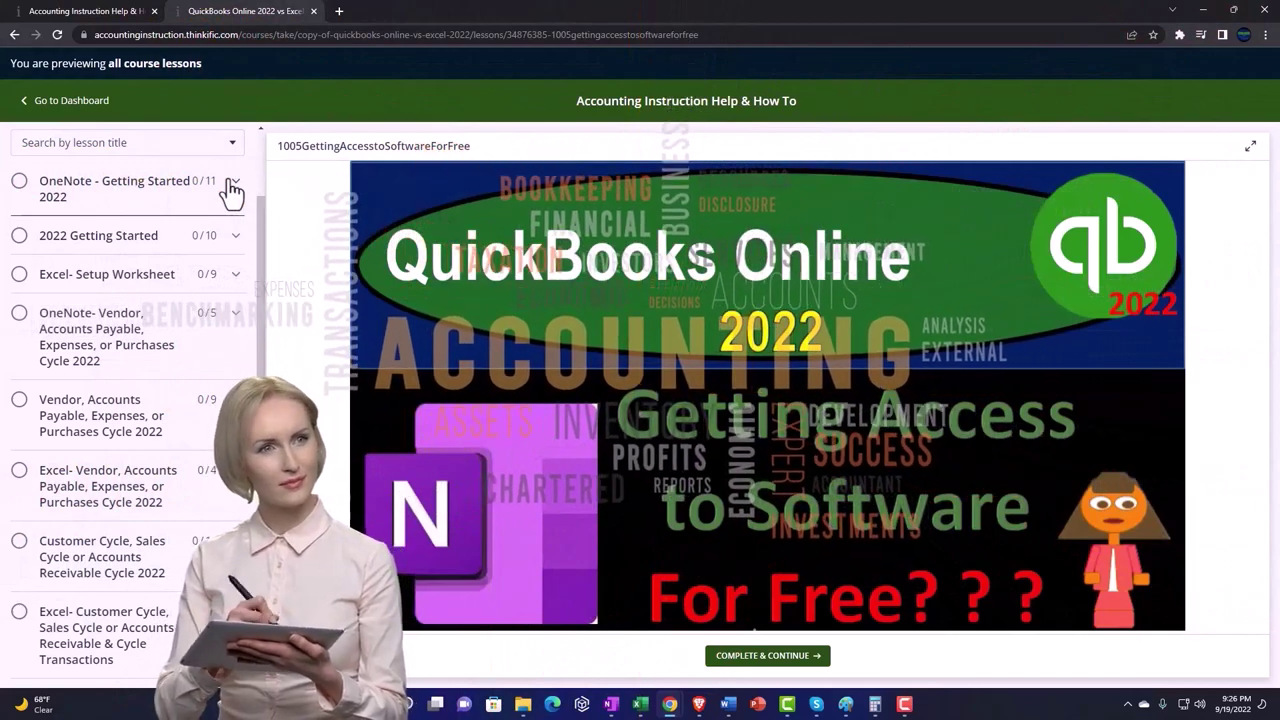
{"action": "left_click", "coordinate": [229, 186]}
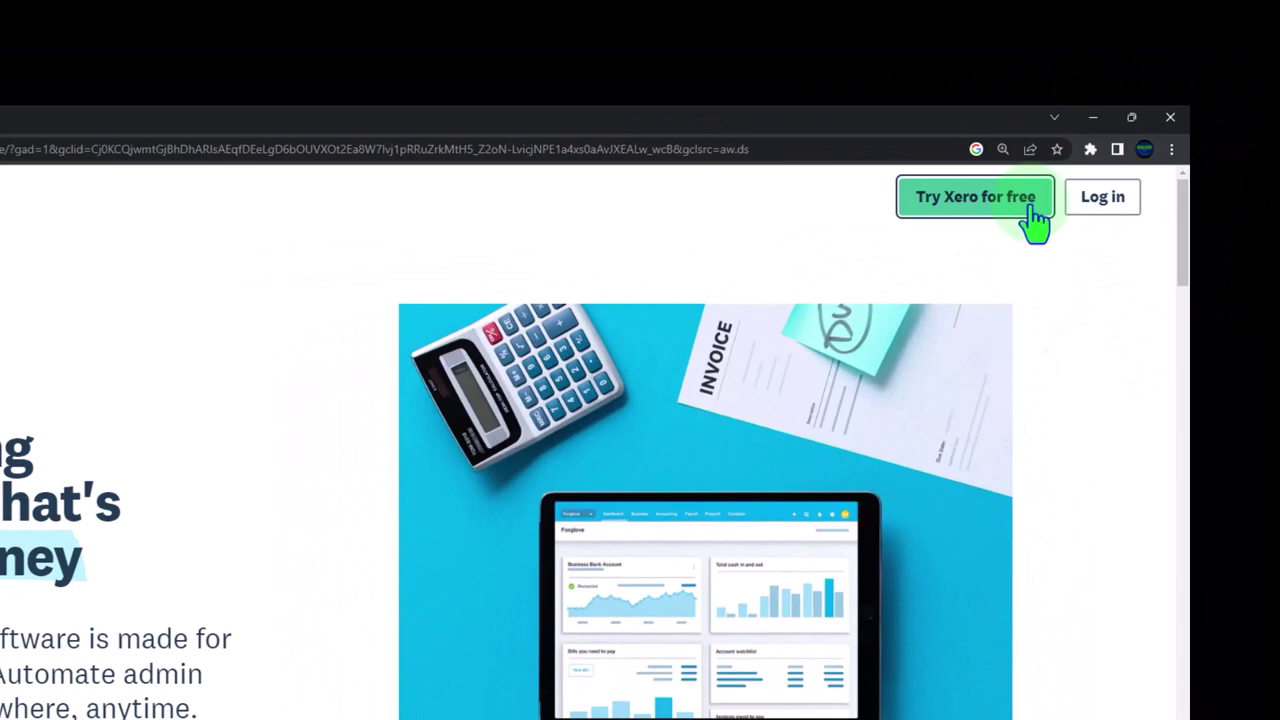
- Open the Xero free trial sign-up form and examine its contact fields, location choices, verification and terms
{"action": "left_click", "coordinate": [1055, 222]}
{"action": "scroll", "coordinate": [910, 450], "scroll_direction": "down", "scroll_amount": 3}
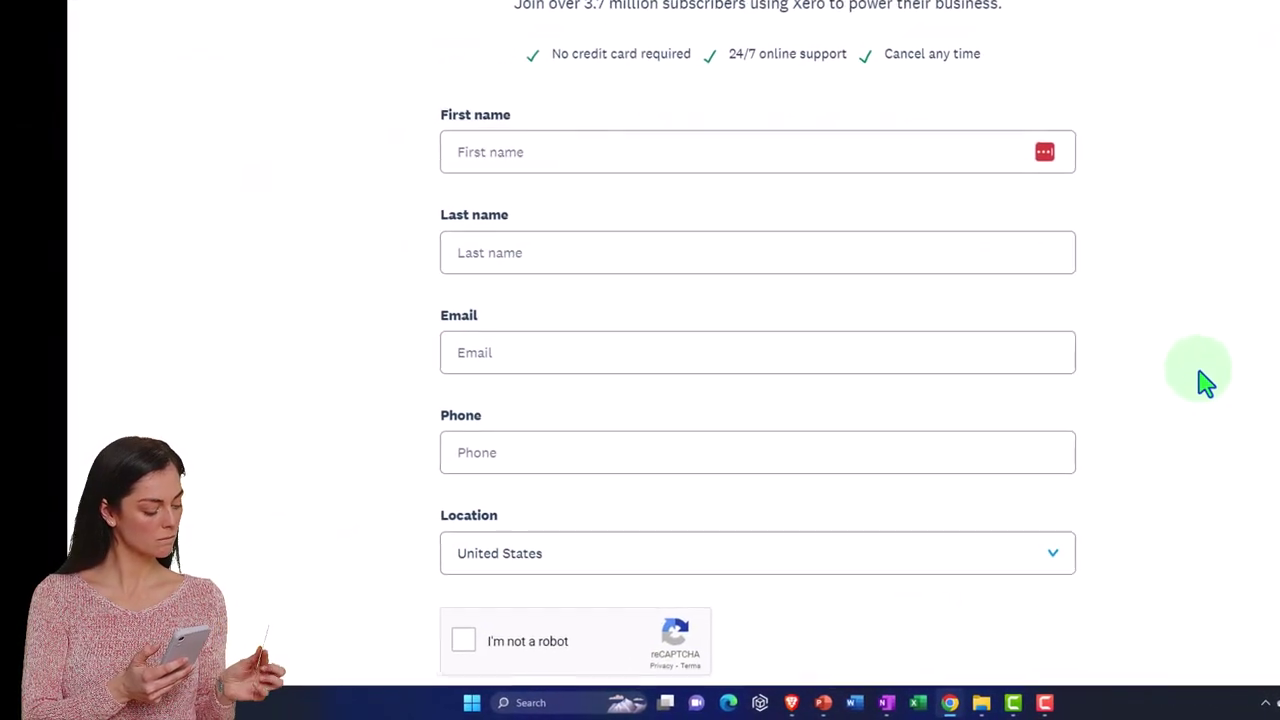
{"action": "scroll", "coordinate": [1205, 383], "scroll_direction": "down", "scroll_amount": 3}
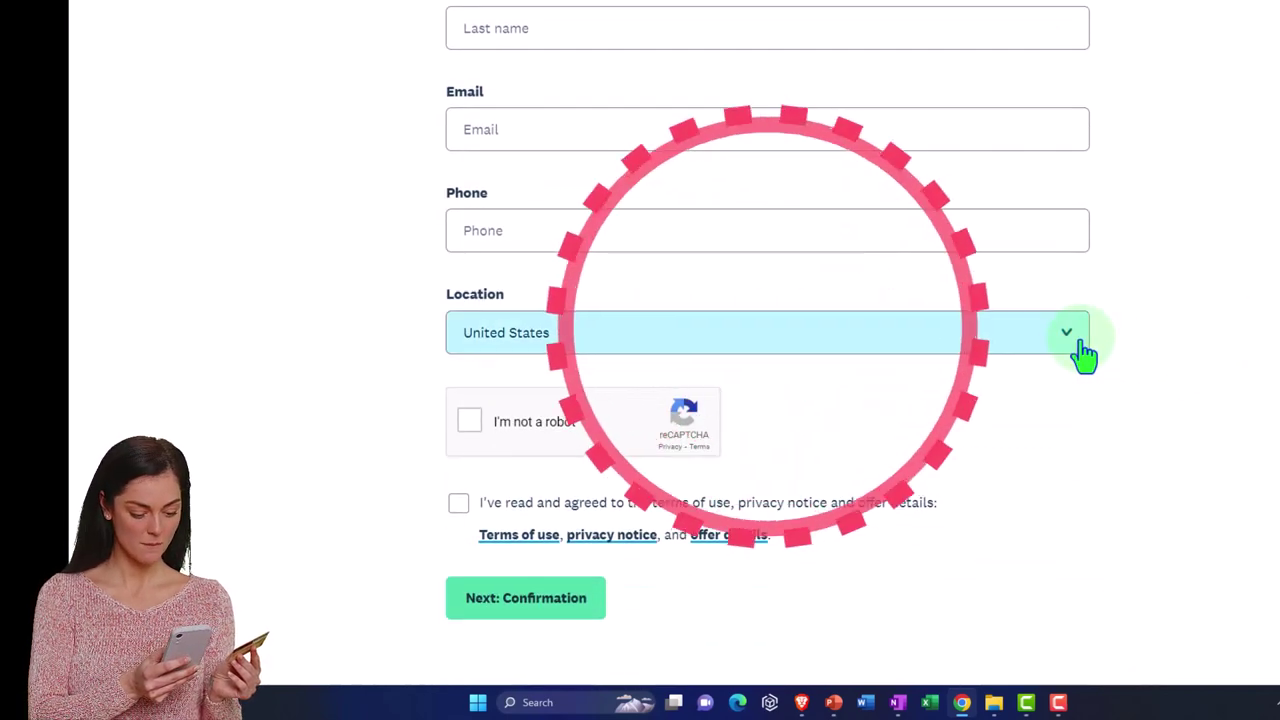
{"action": "left_click", "coordinate": [1070, 345]}
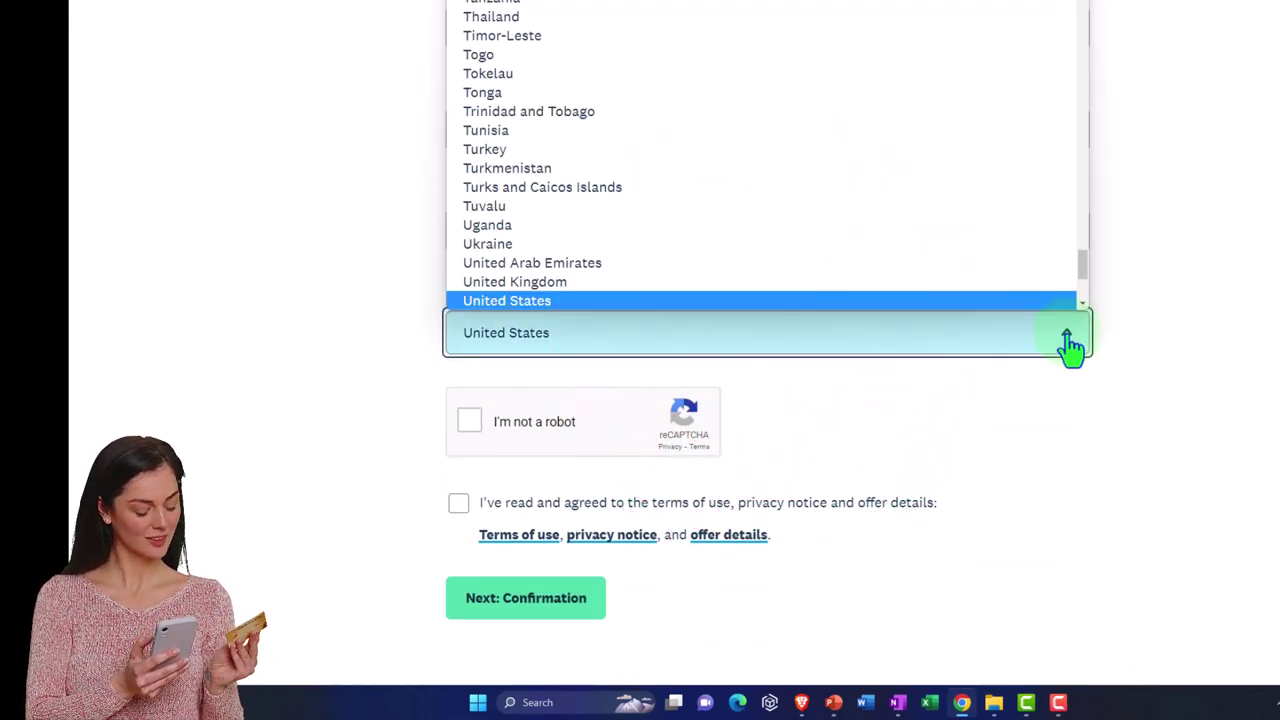
{"action": "left_click", "coordinate": [937, 487]}
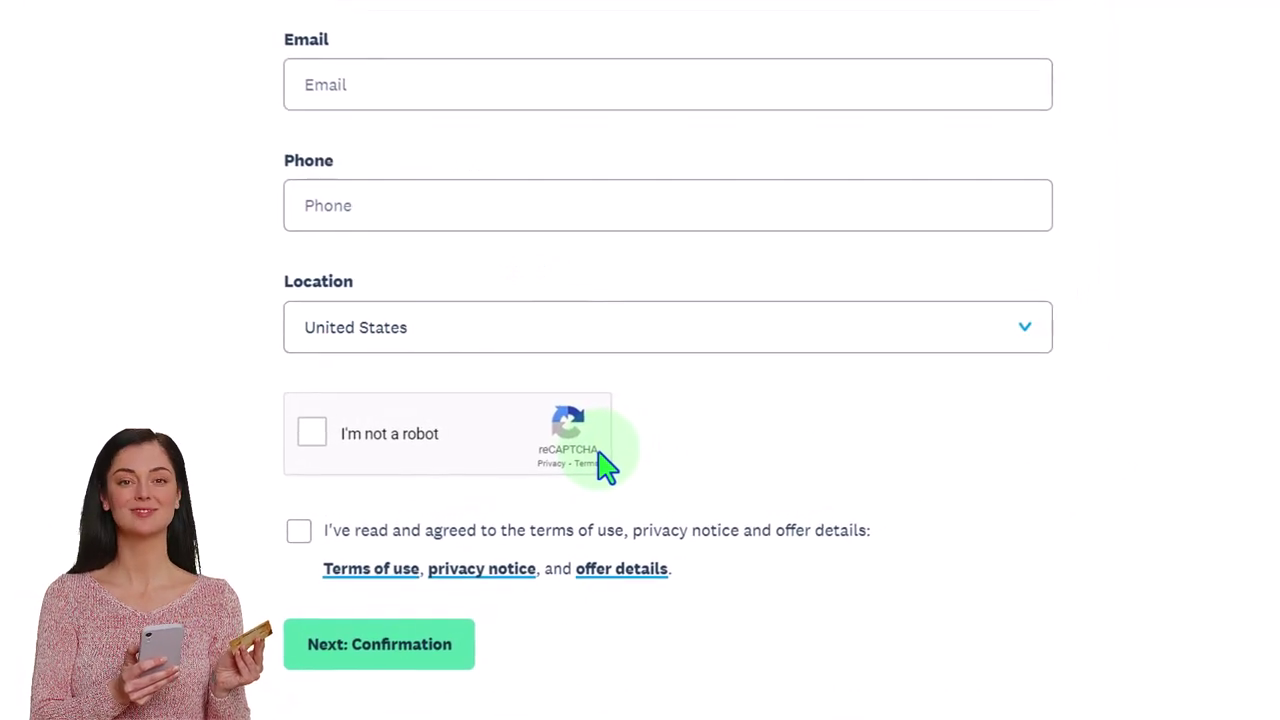
{"action": "scroll", "coordinate": [605, 465], "scroll_direction": "down", "scroll_amount": 2}
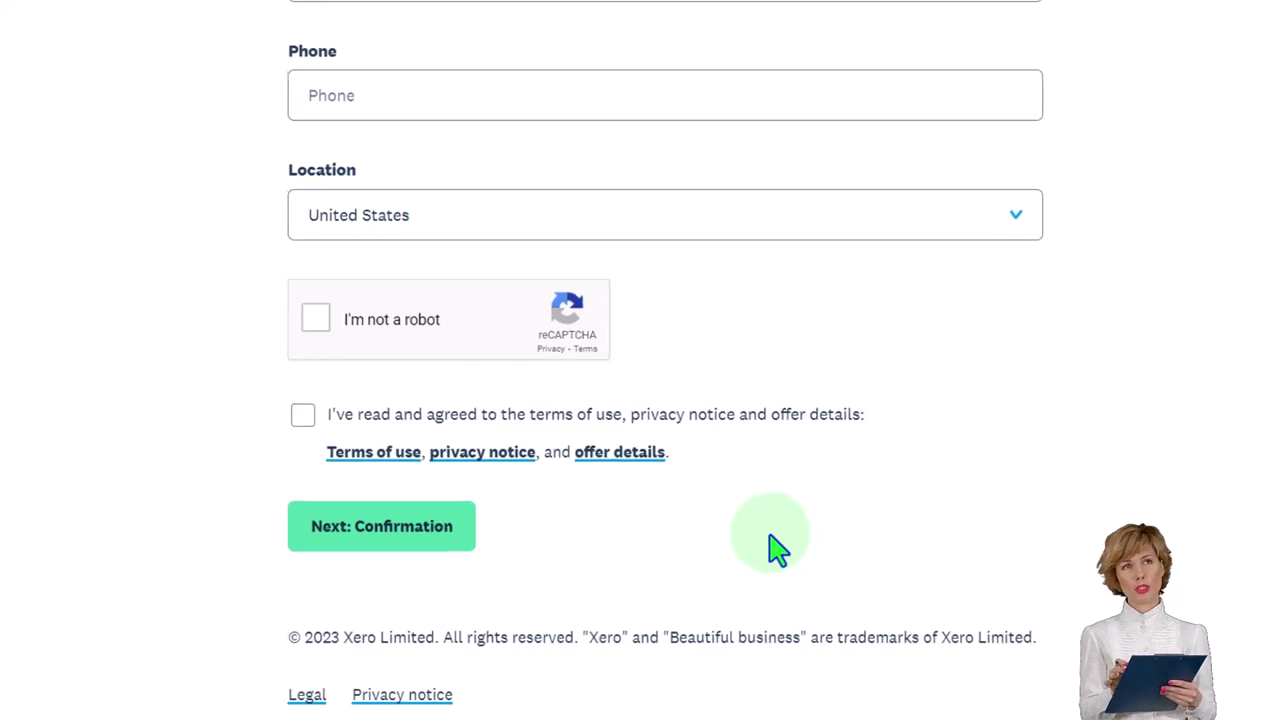
{"action": "scroll", "coordinate": [770, 545], "scroll_direction": "up", "scroll_amount": 10}
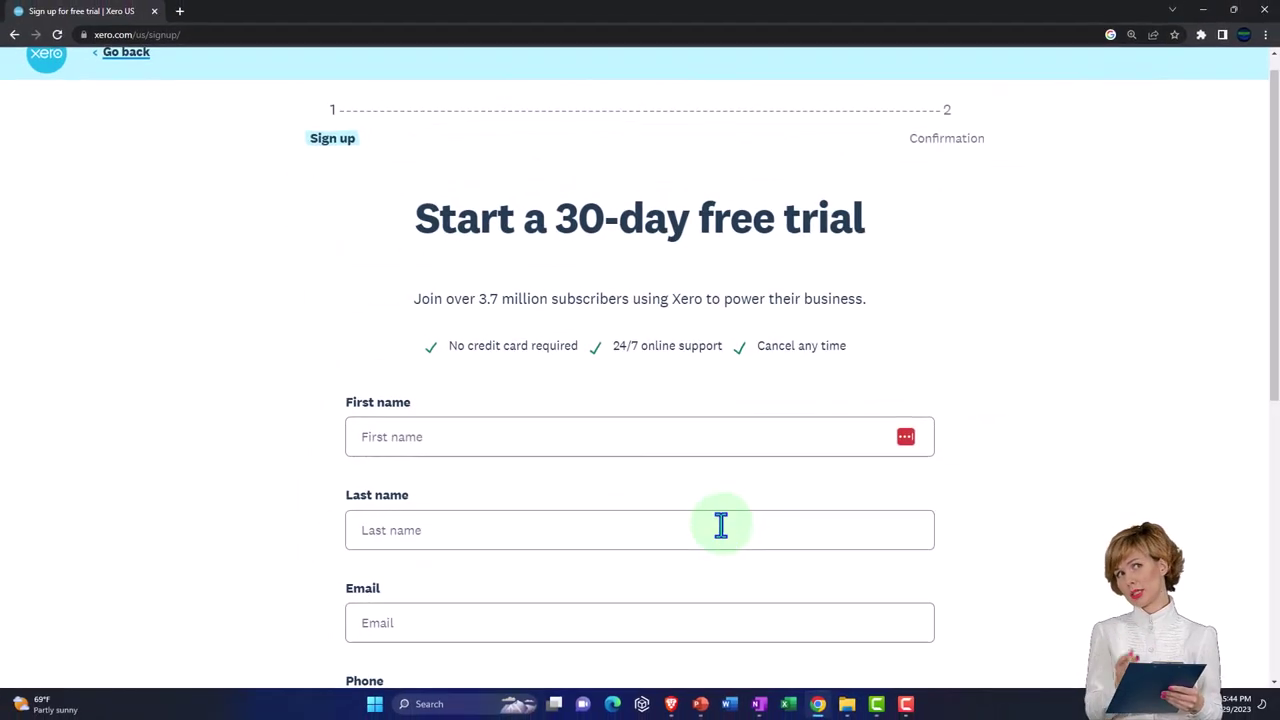
{"action": "scroll", "coordinate": [720, 525], "scroll_direction": "up", "scroll_amount": 1}
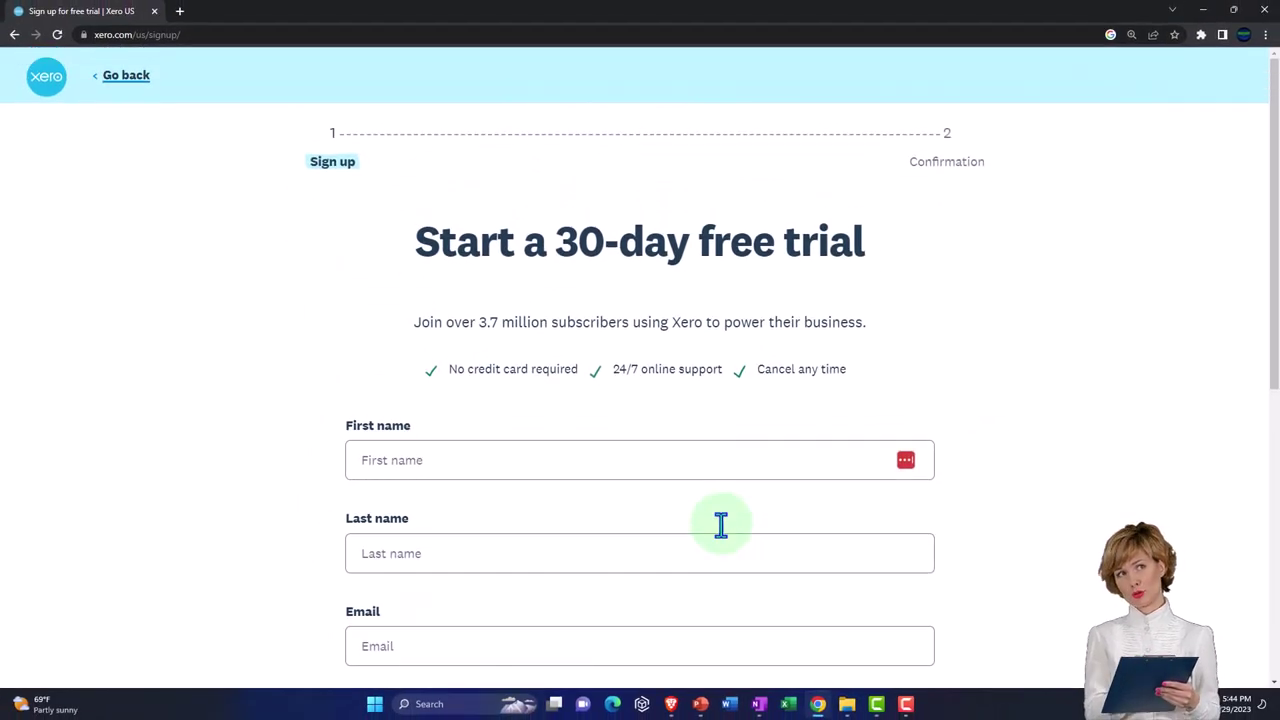
- Return from the sign-up form to the Xero landing page and open the login page
{"action": "left_click", "coordinate": [120, 80]}
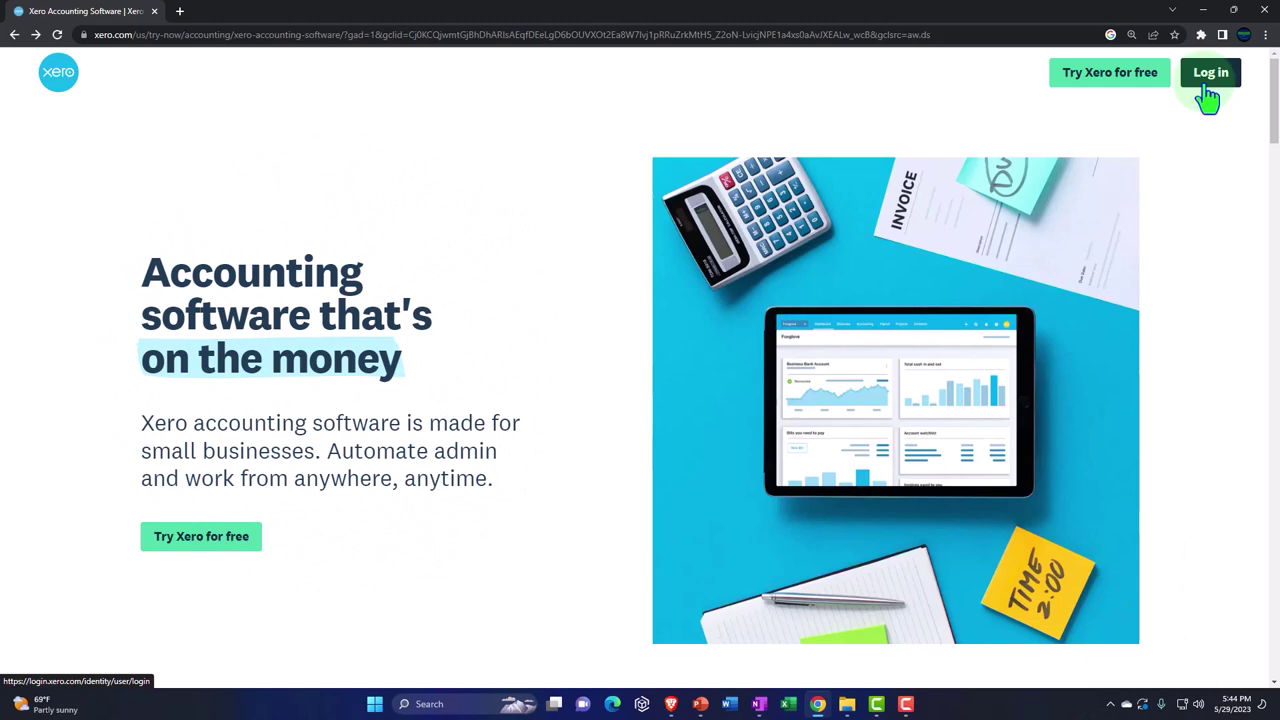
{"action": "left_click", "coordinate": [1210, 74]}
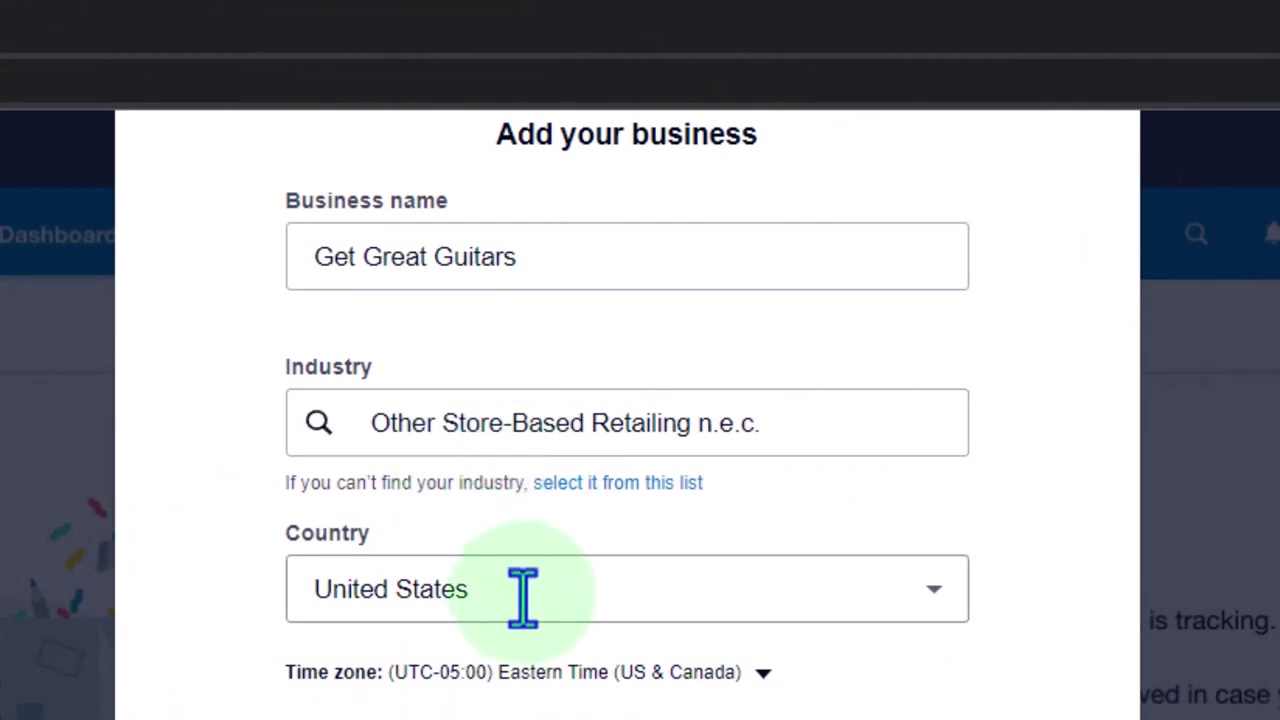
- Keep United States as the country for Get Great Guitars, complete the reCAPTCHA check and start the trial
{"action": "left_click", "coordinate": [934, 588]}
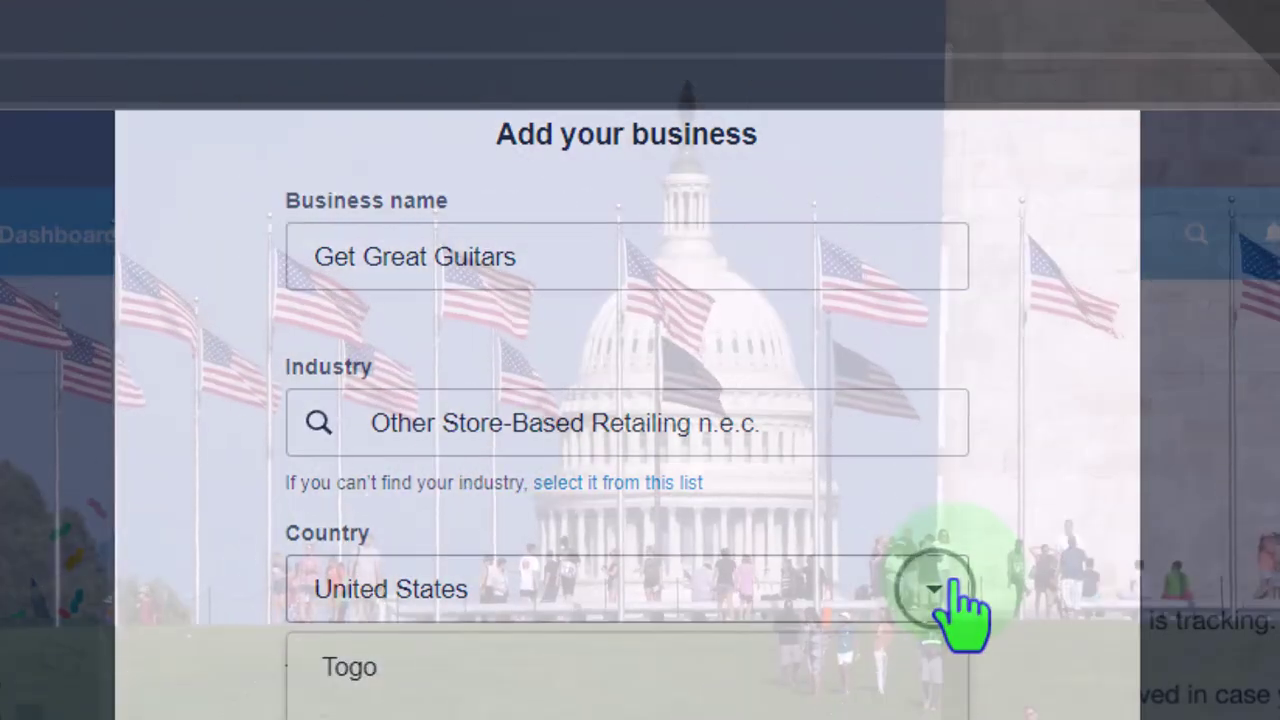
{"action": "left_click", "coordinate": [945, 588]}
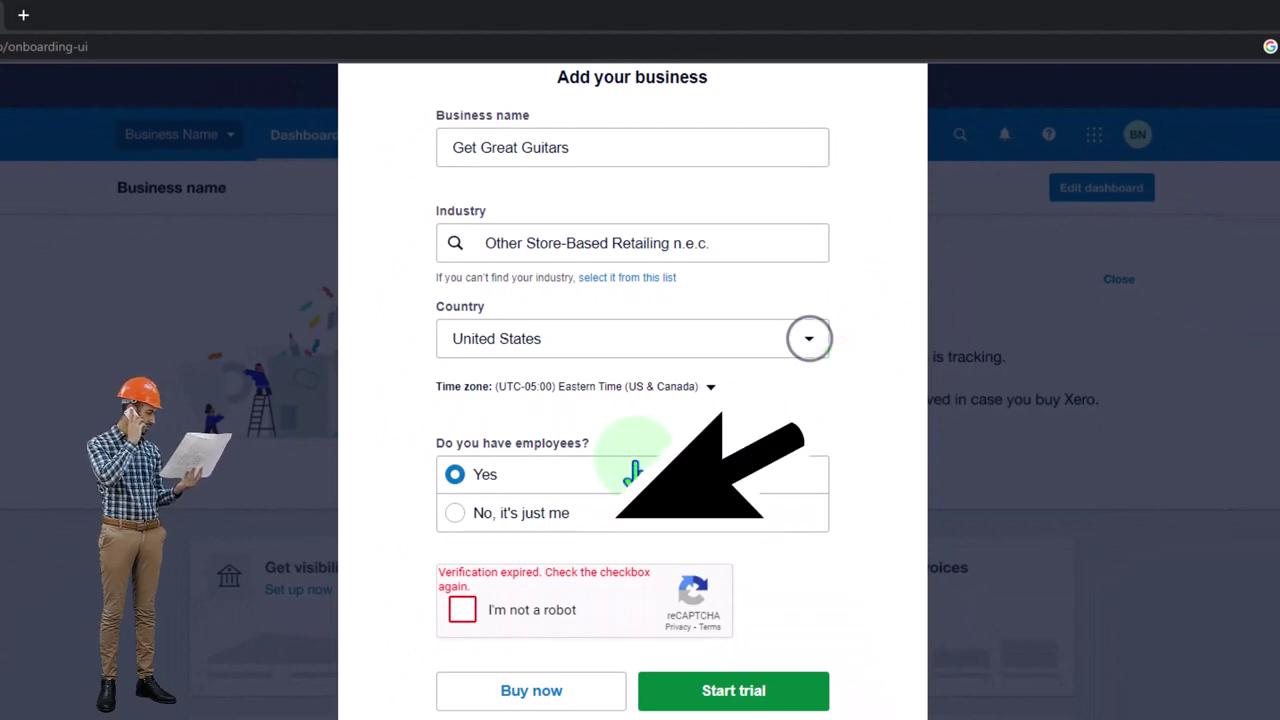
{"action": "left_click", "coordinate": [462, 609]}
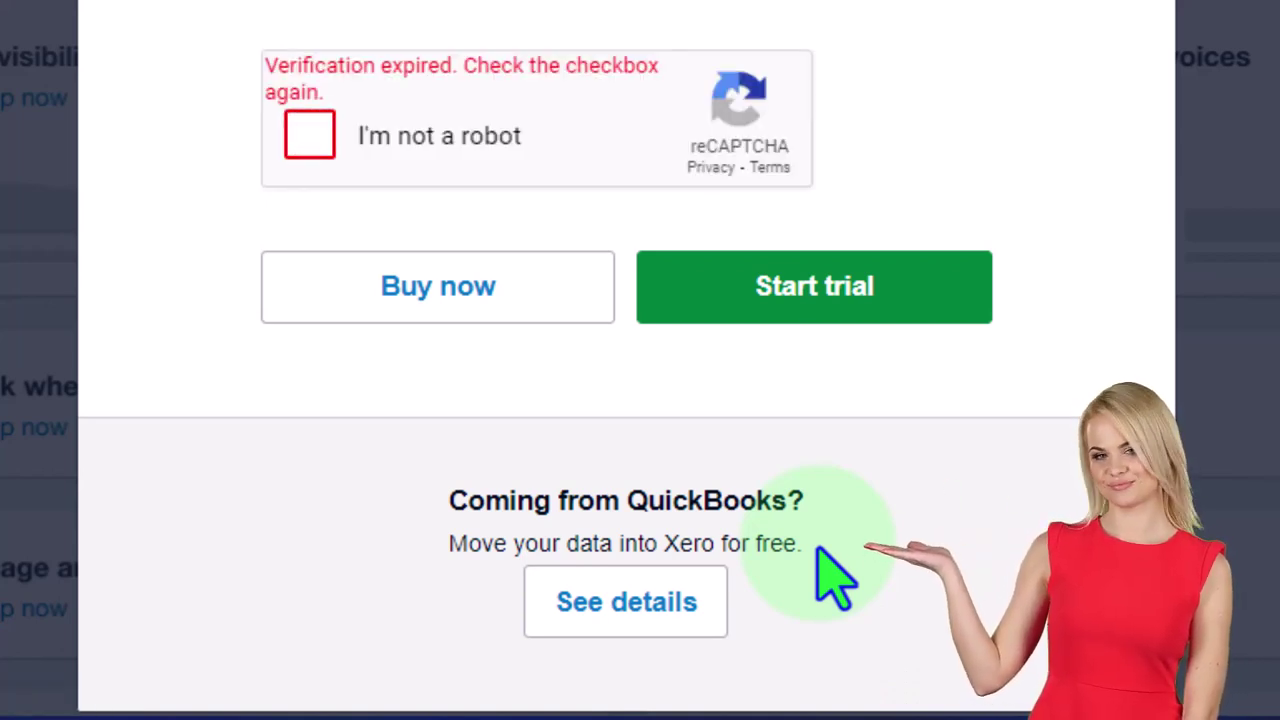
{"action": "left_click", "coordinate": [302, 140]}
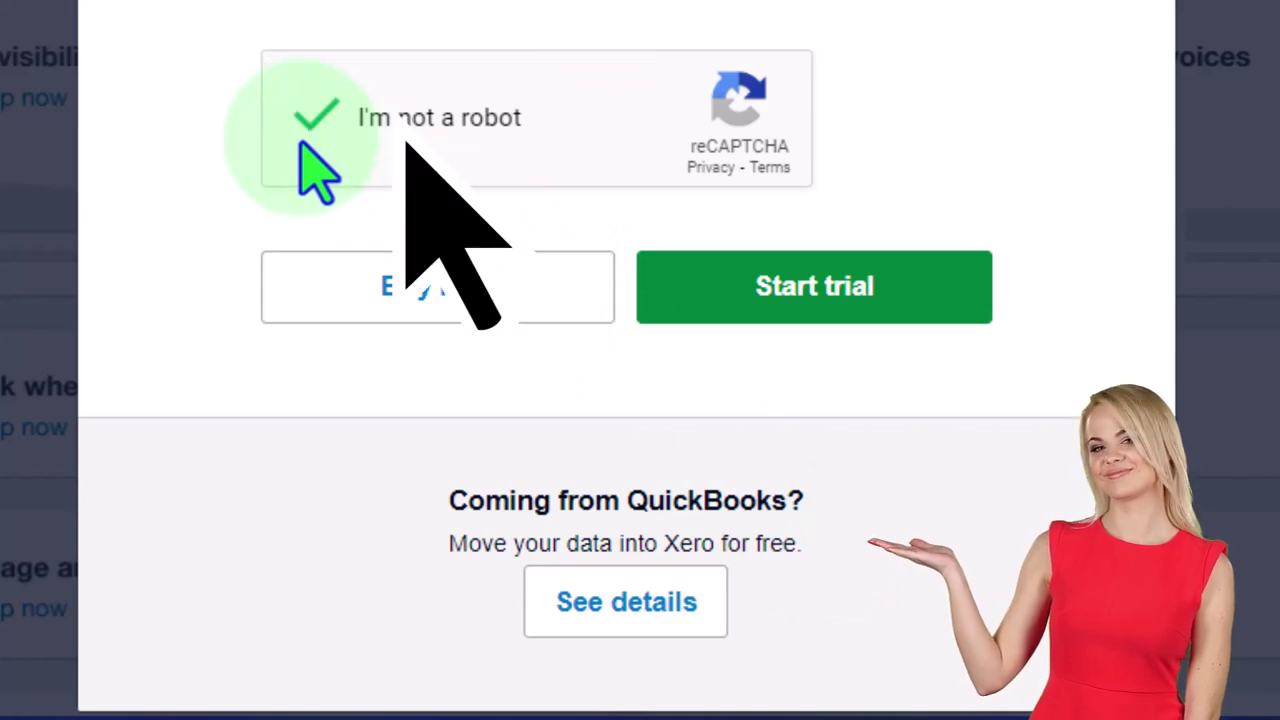
{"action": "left_click", "coordinate": [893, 302]}
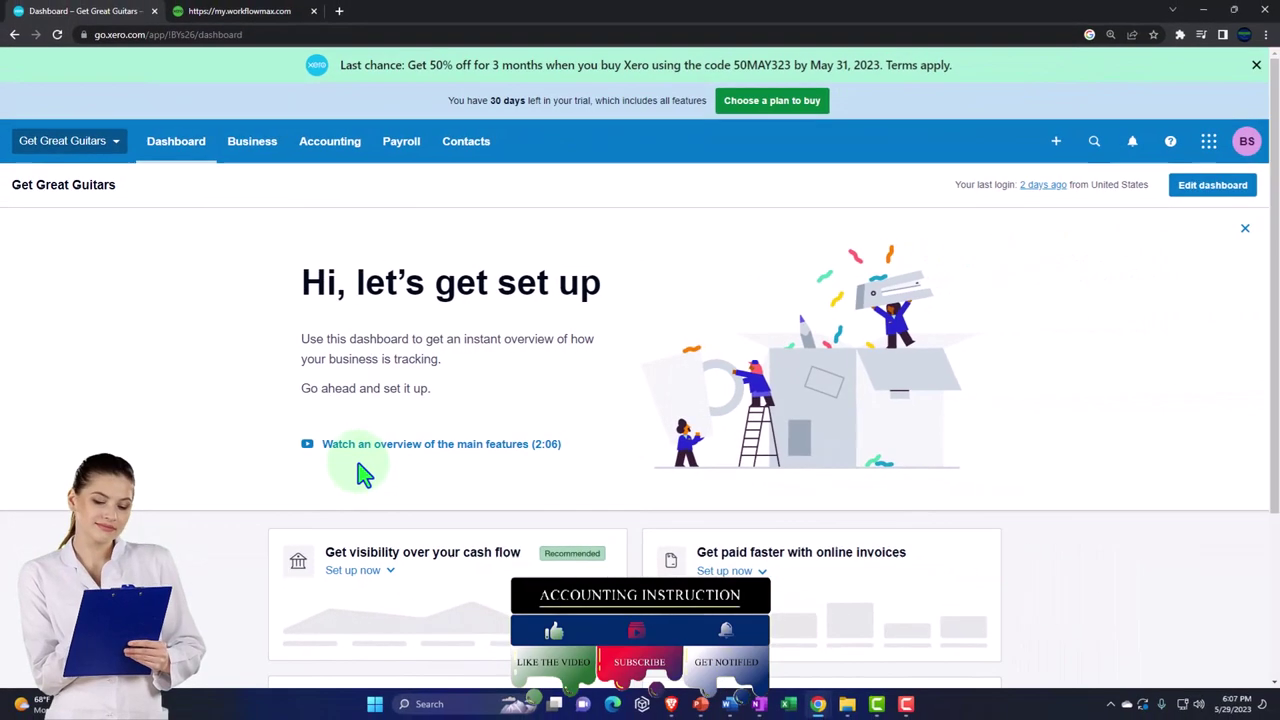
- Open the chart of accounts for Get Great Guitars
{"action": "left_click", "coordinate": [330, 145]}
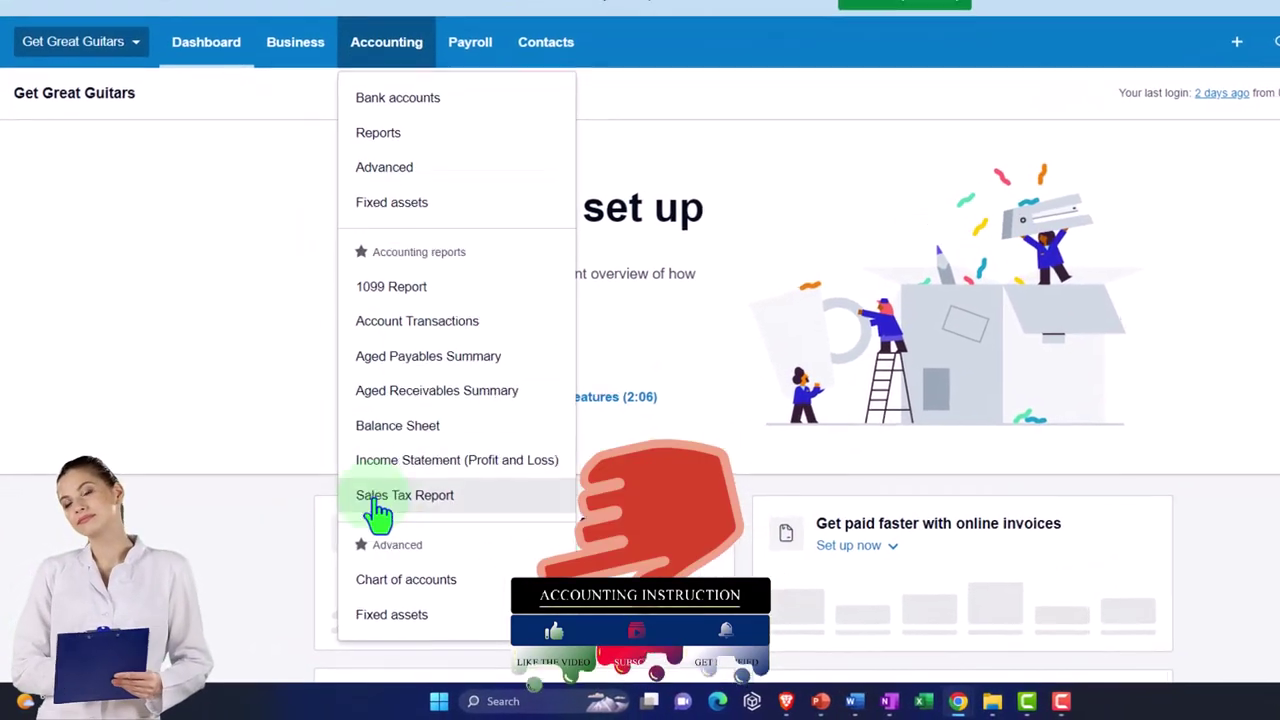
{"action": "left_click", "coordinate": [440, 580]}
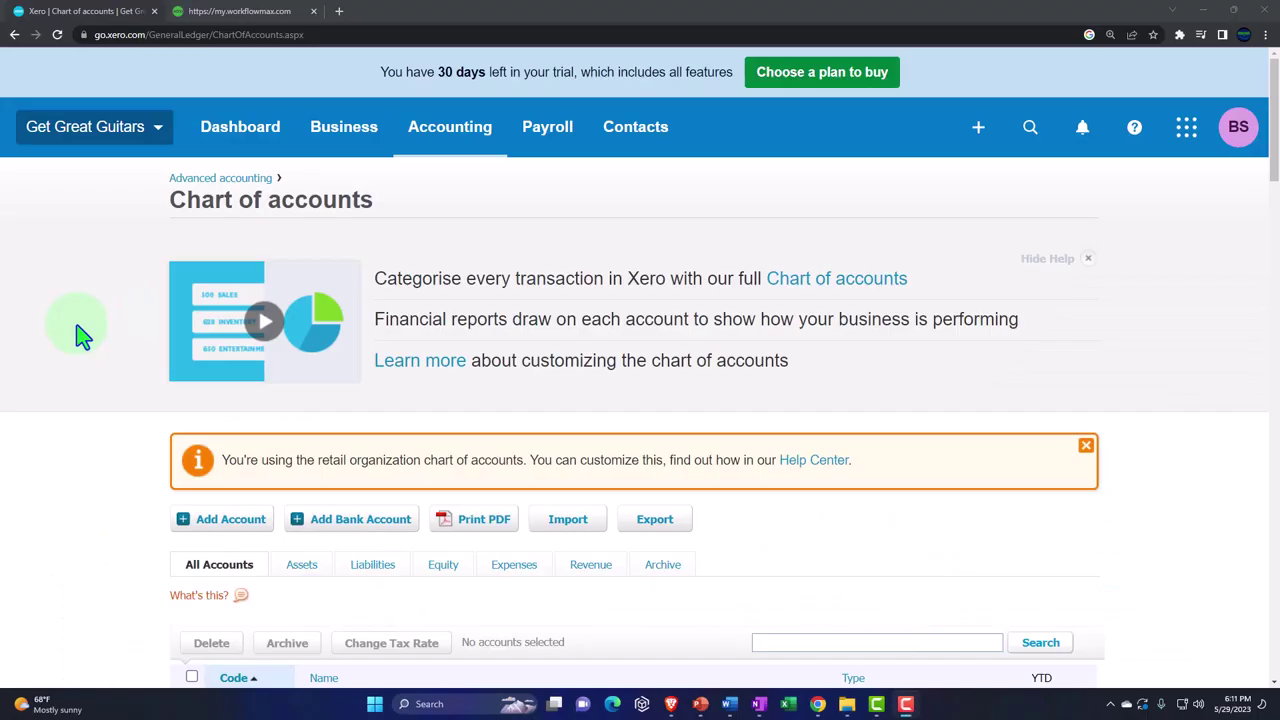
- Examine the default retail chart of accounts, from assets and liabilities through equity and revenue to expenses
{"action": "scroll", "coordinate": [80, 335], "scroll_direction": "down", "scroll_amount": 2}
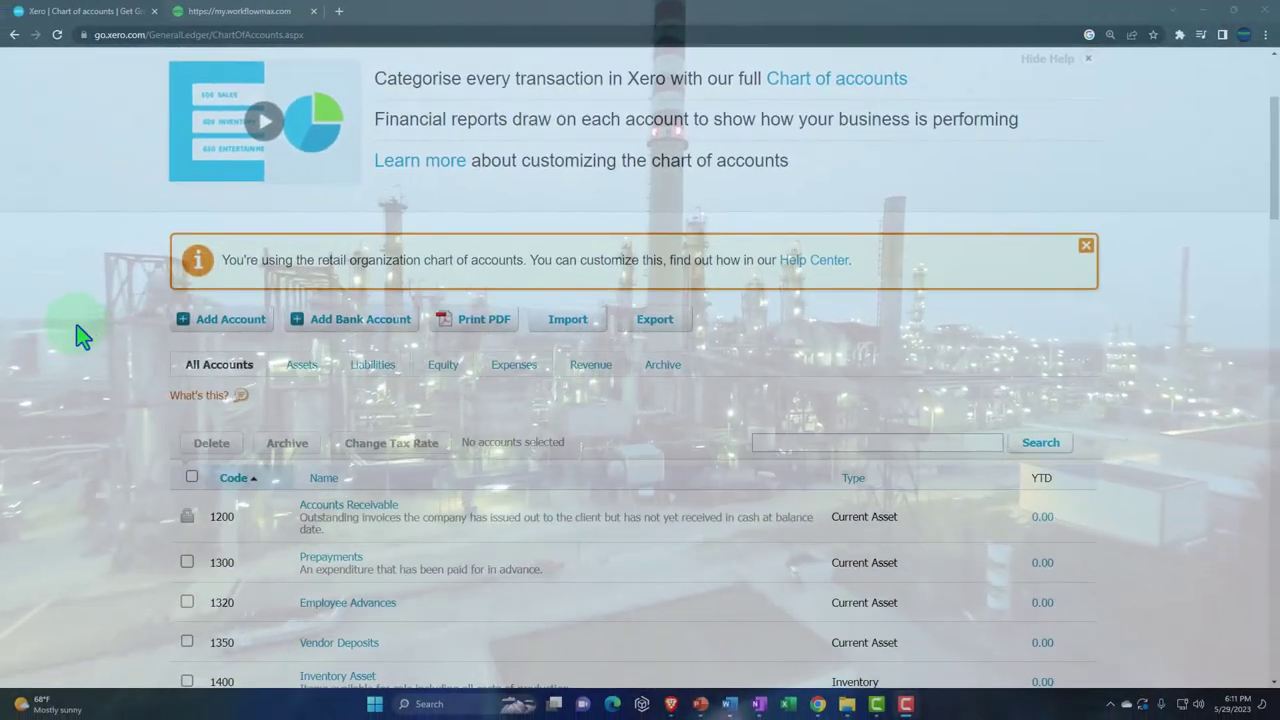
{"action": "scroll", "coordinate": [40, 360], "scroll_direction": "down", "scroll_amount": 3}
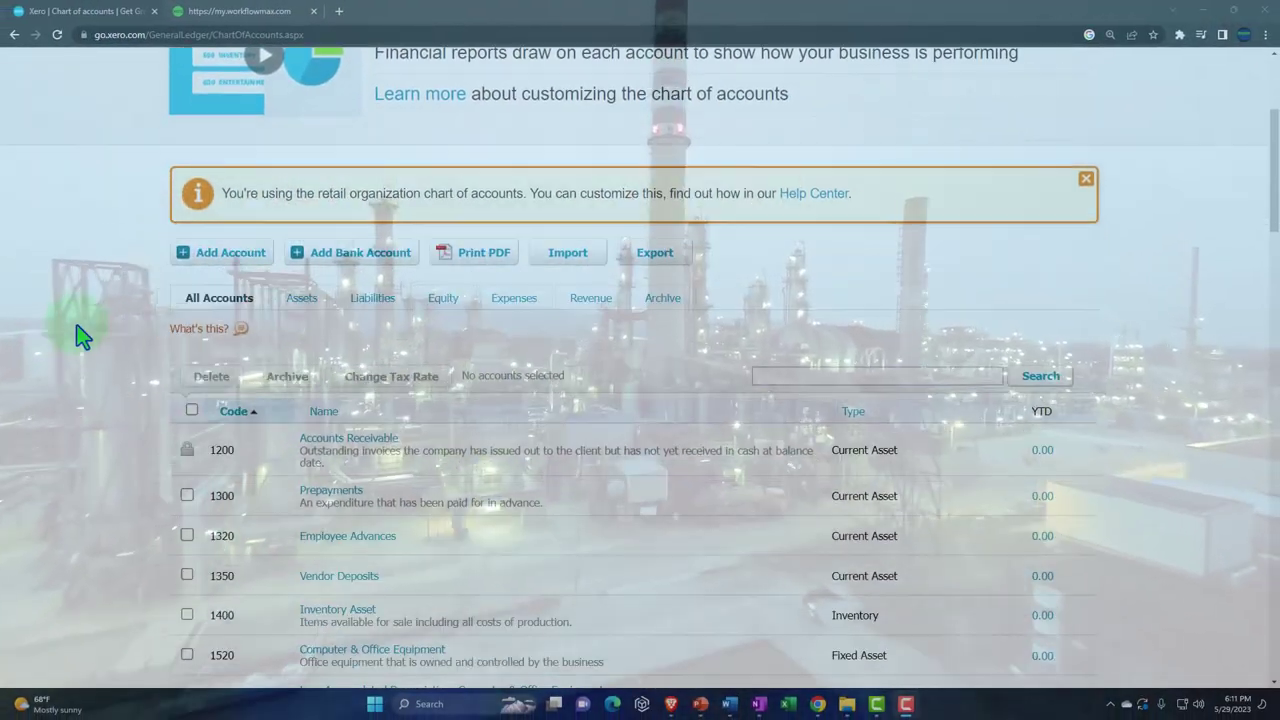
{"action": "scroll", "coordinate": [82, 337], "scroll_direction": "down", "scroll_amount": 1}
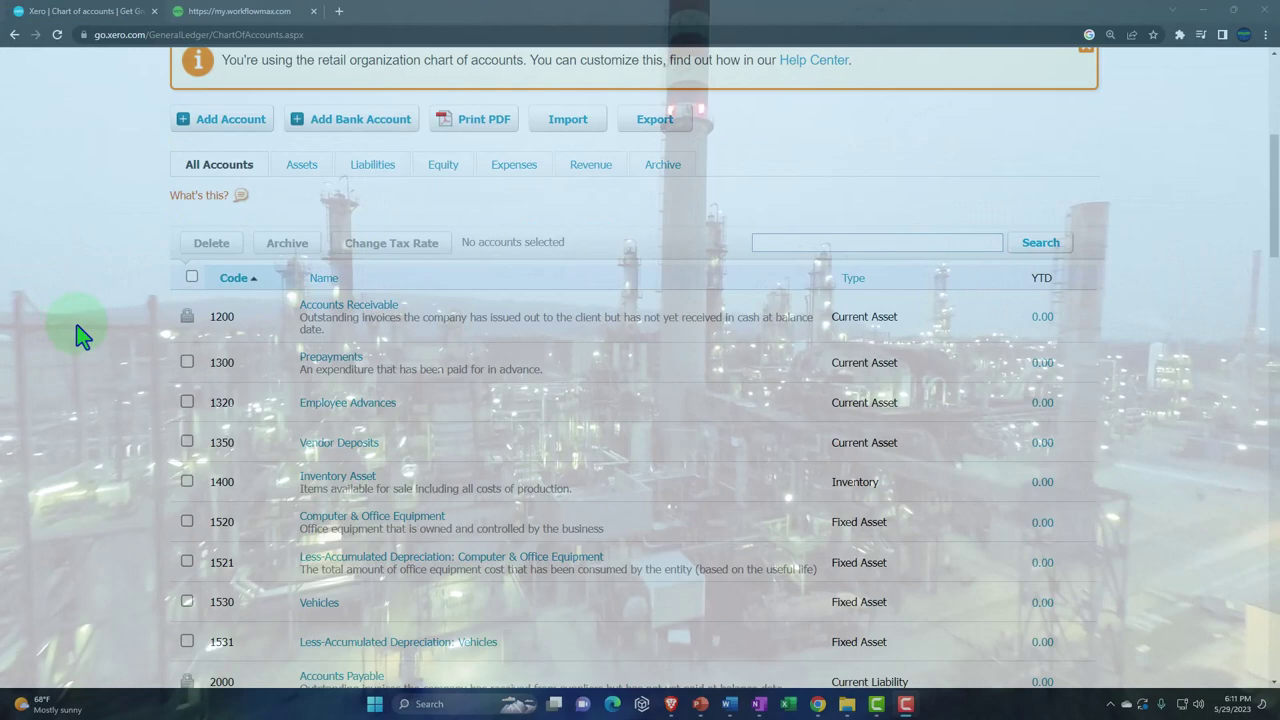
{"action": "scroll", "coordinate": [82, 336], "scroll_direction": "down", "scroll_amount": 1}
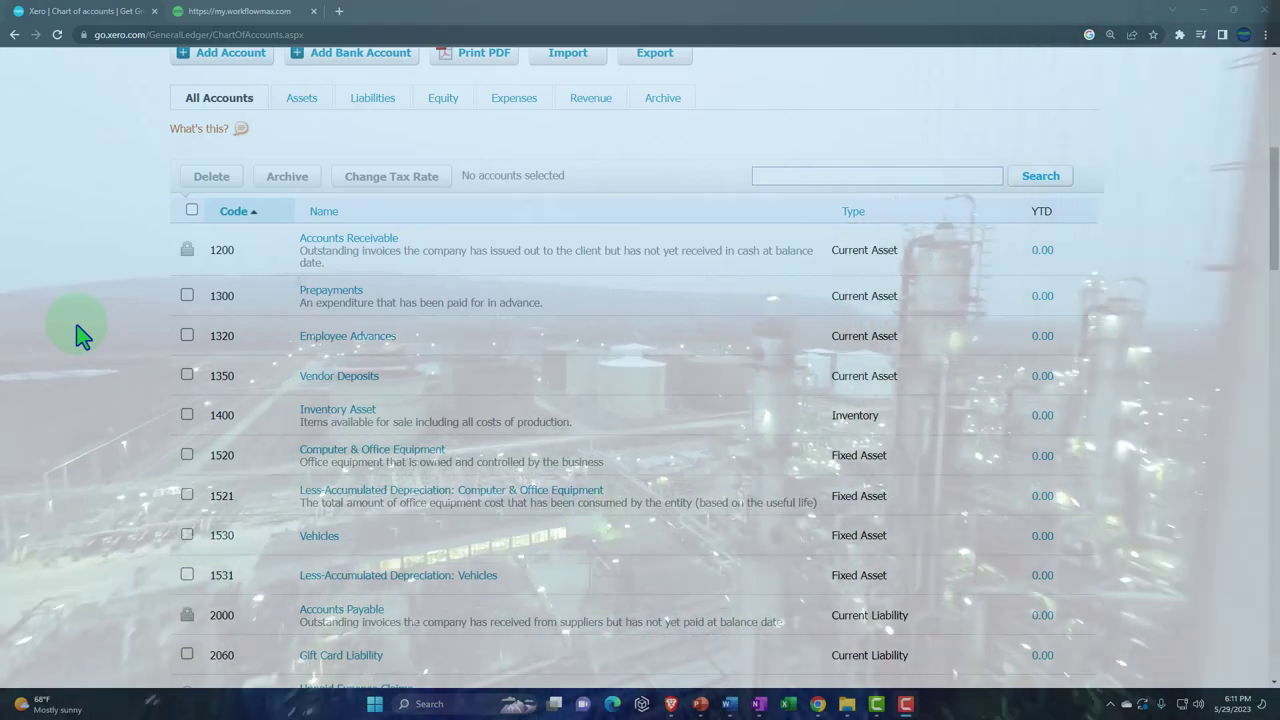
{"action": "scroll", "coordinate": [80, 336], "scroll_direction": "down", "scroll_amount": 2}
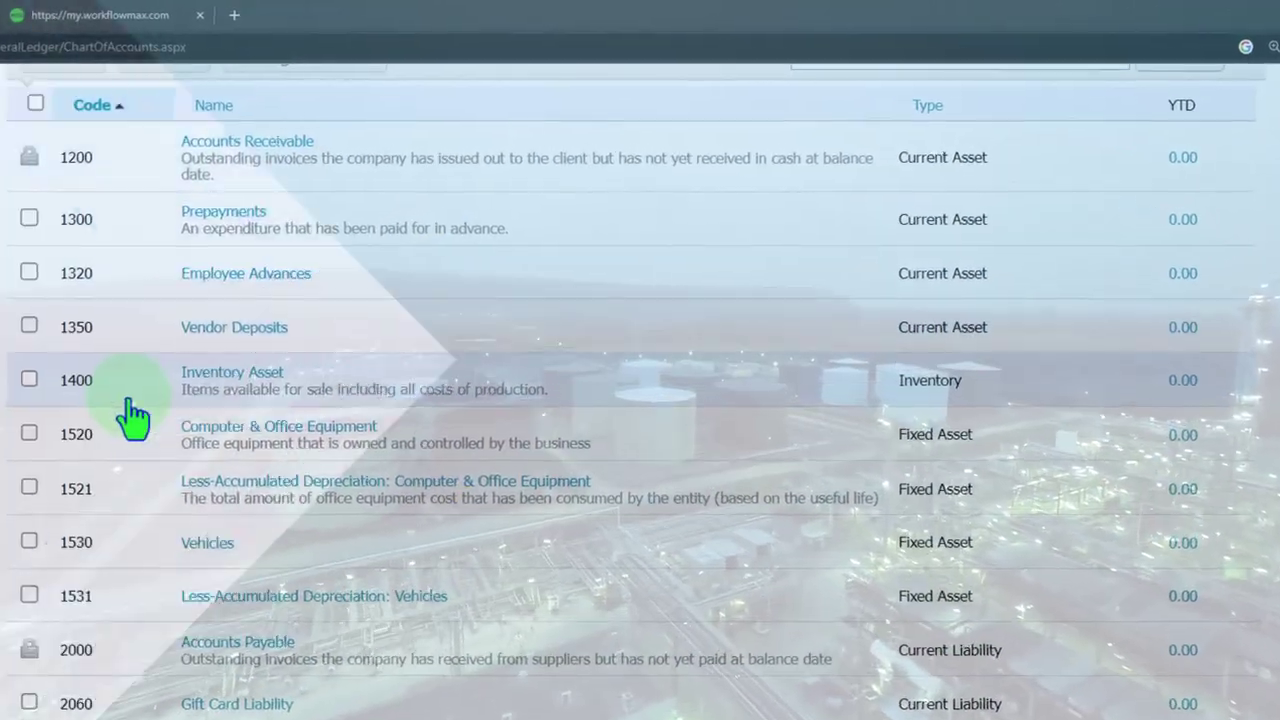
{"action": "scroll", "coordinate": [133, 415], "scroll_direction": "down", "scroll_amount": 10}
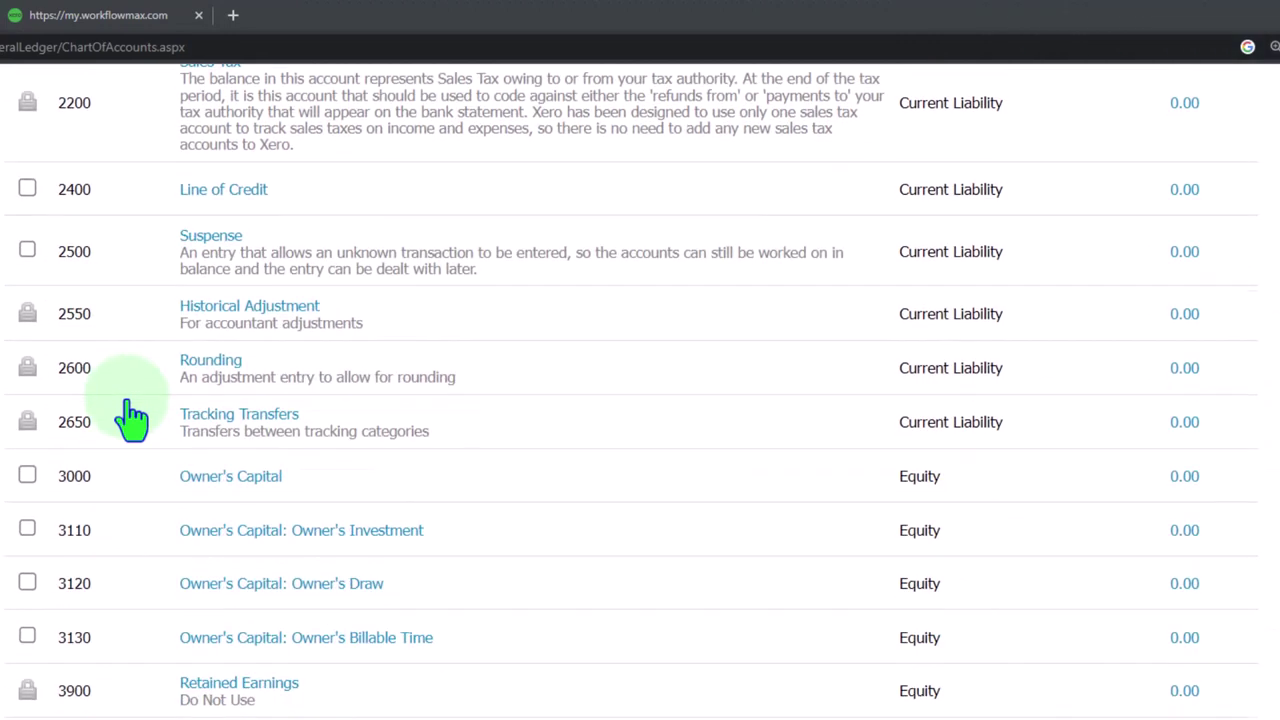
{"action": "scroll", "coordinate": [133, 418], "scroll_direction": "down", "scroll_amount": 8}
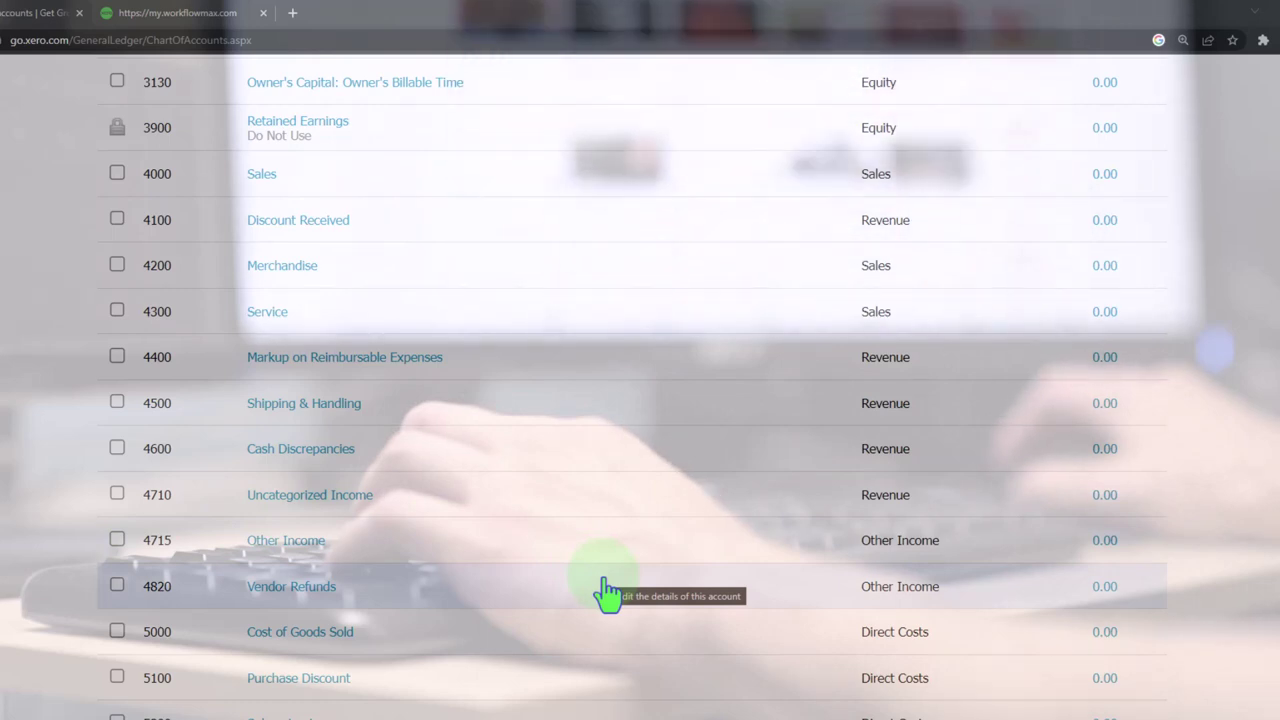
{"action": "scroll", "coordinate": [607, 592], "scroll_direction": "down", "scroll_amount": 8}
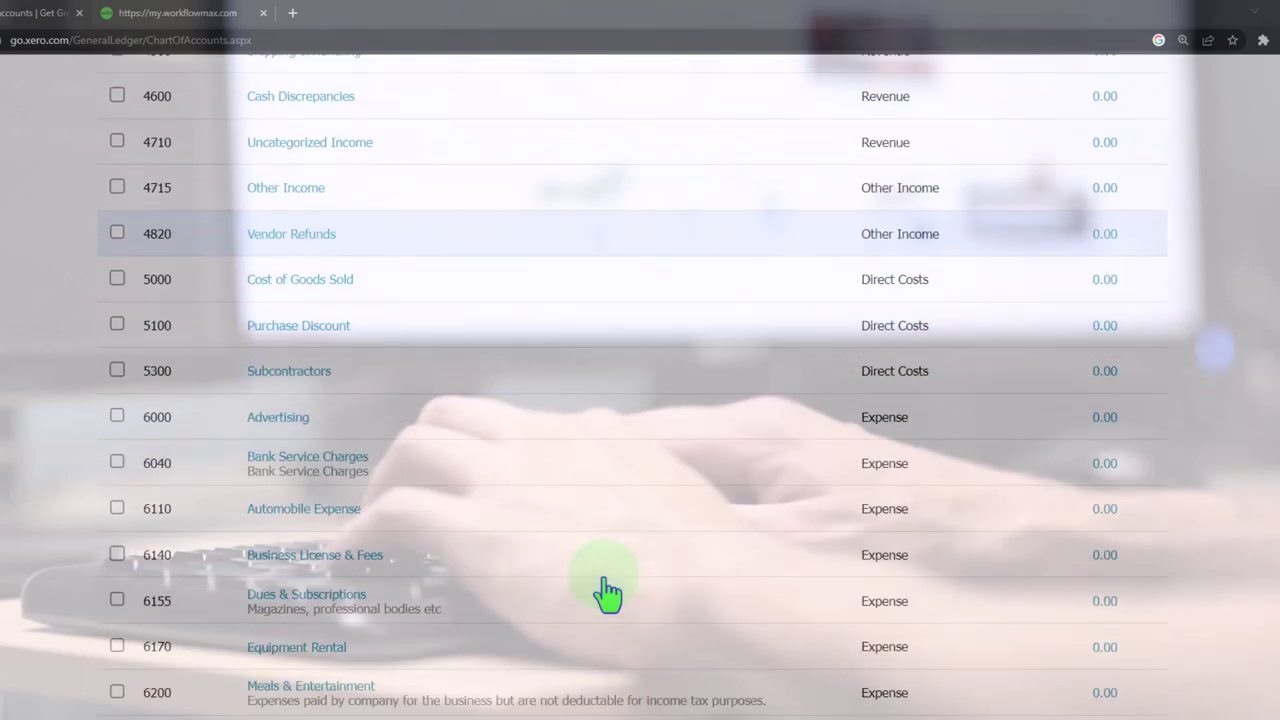
{"action": "scroll", "coordinate": [607, 592], "scroll_direction": "down", "scroll_amount": 3}
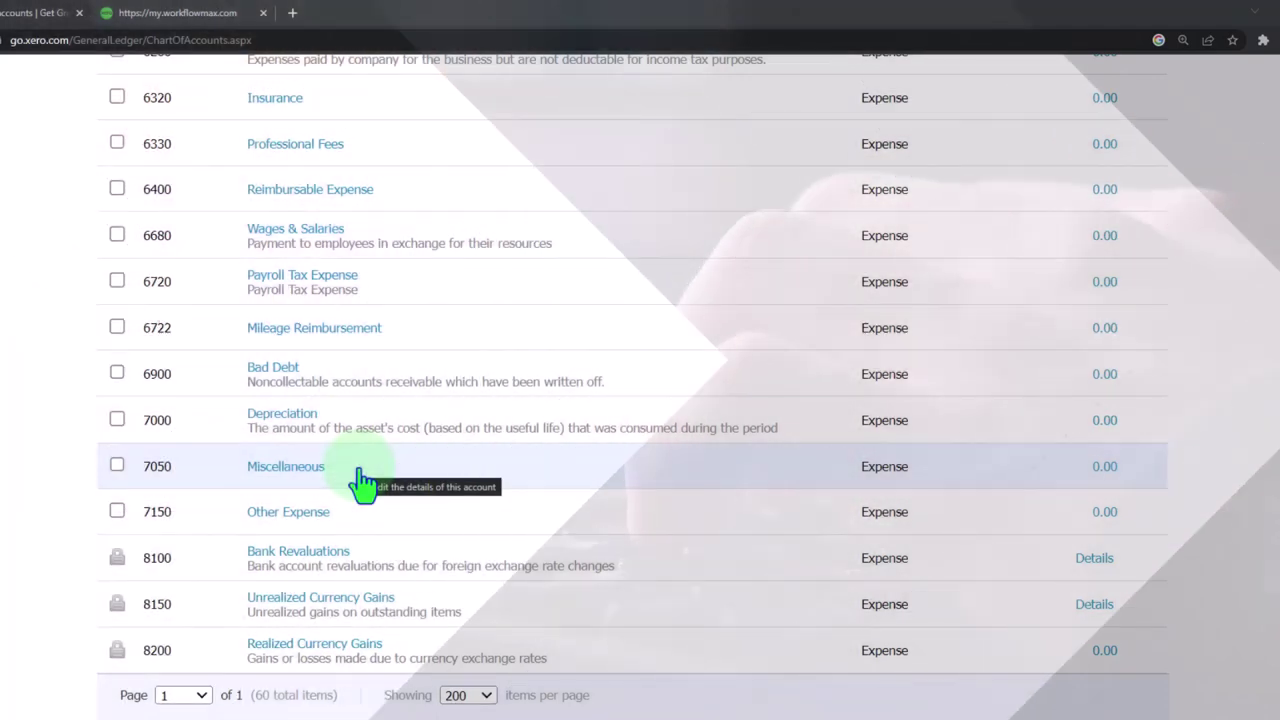
{"action": "scroll", "coordinate": [362, 484], "scroll_direction": "up", "scroll_amount": 3}
{"action": "scroll", "coordinate": [362, 484], "scroll_direction": "up", "scroll_amount": 20}
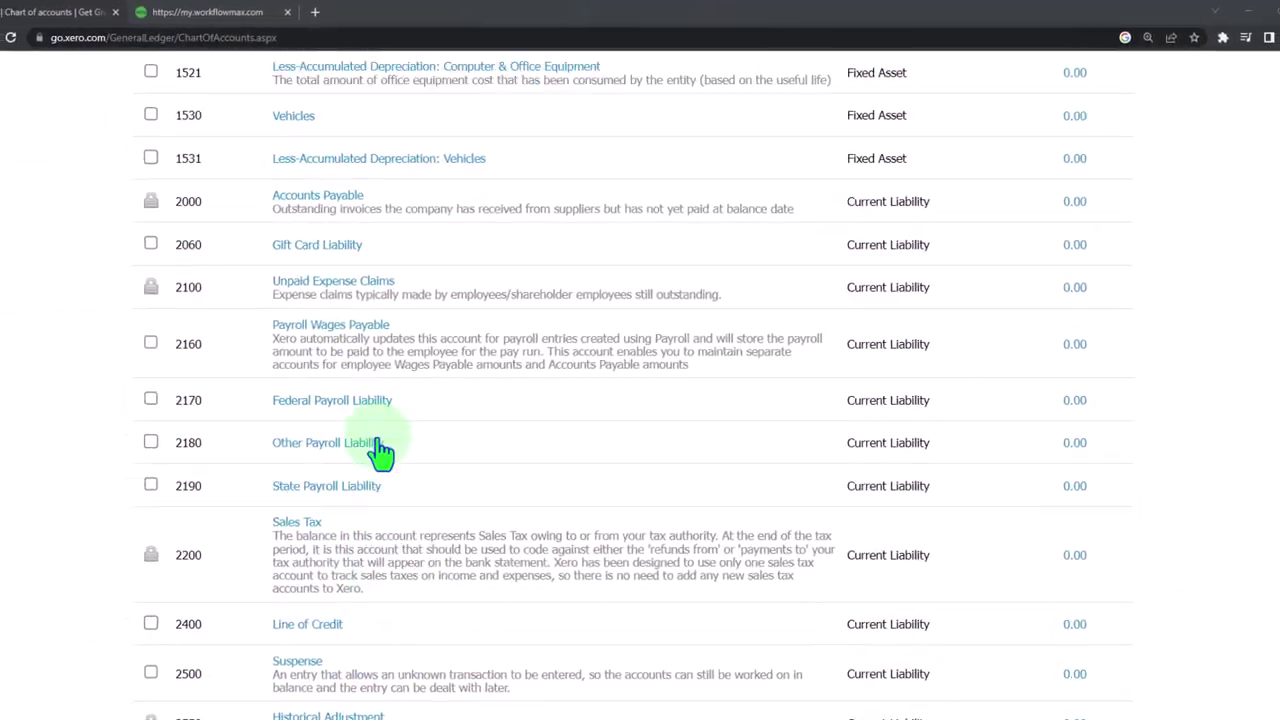
{"action": "scroll", "coordinate": [380, 452], "scroll_direction": "up", "scroll_amount": 10}
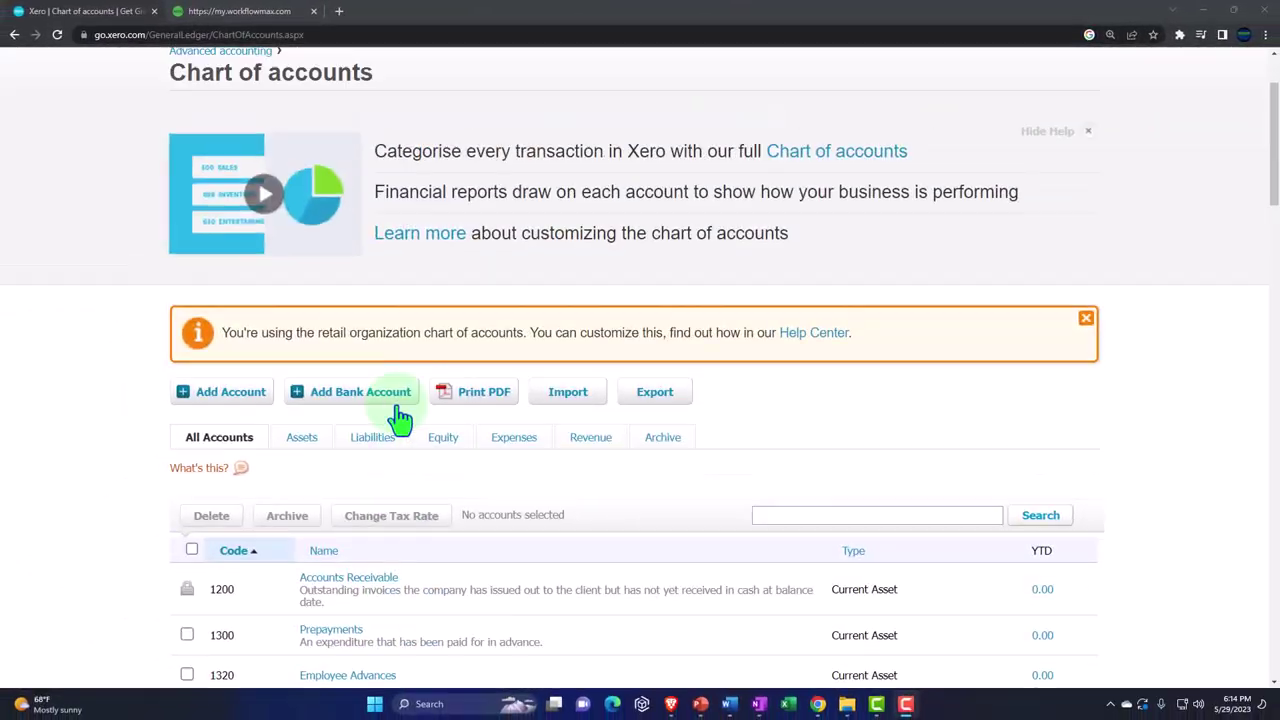